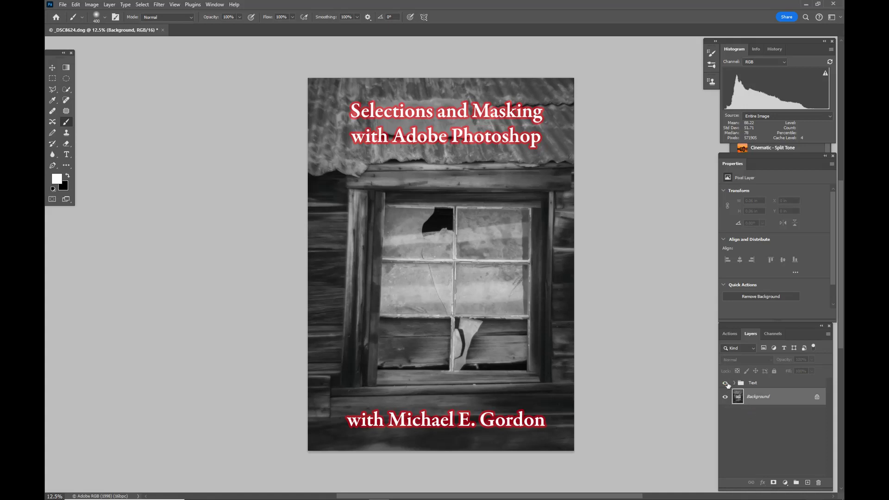
Hide the Text layer group and look through the quick selection and lasso tool variants.
left_click(725, 383)
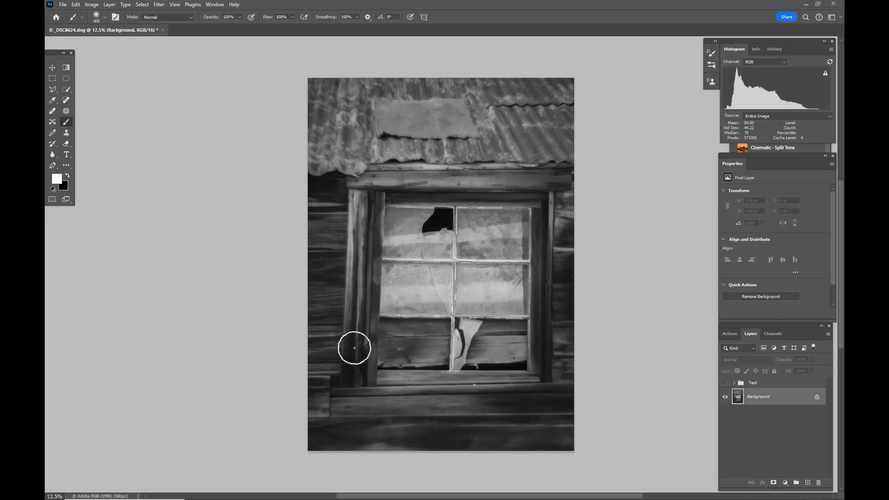
left_click(67, 91)
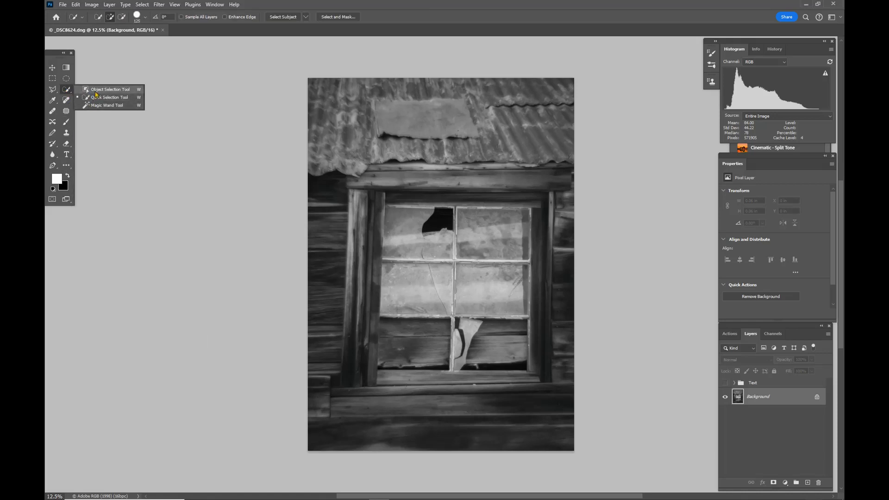
left_click(54, 92)
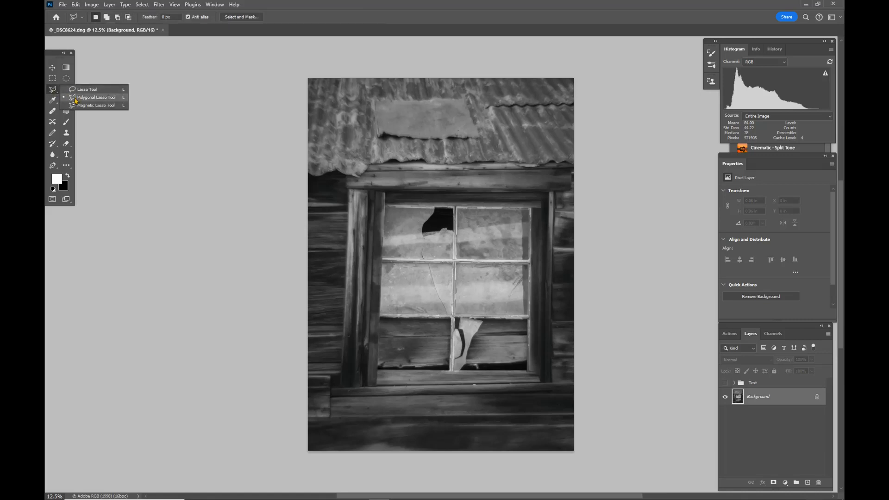
left_click(109, 73)
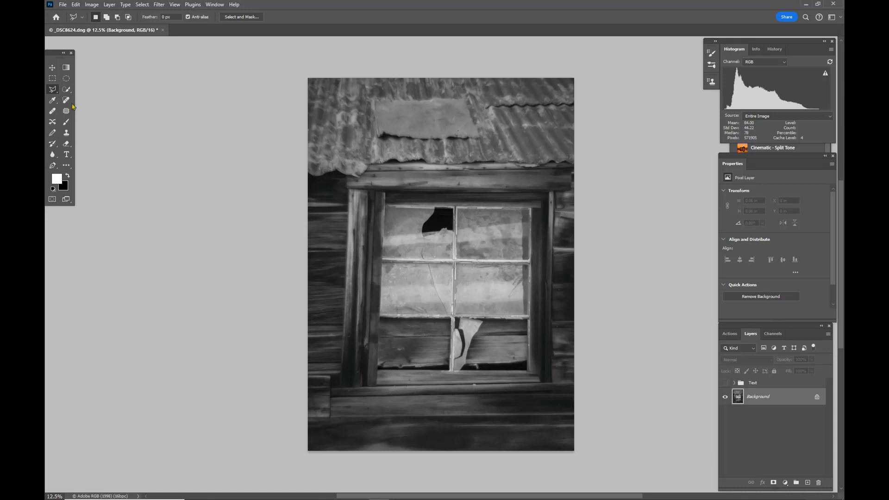
Select the window panes by brushing diagonally across them with the Quick Selection tool in add-to-selection mode.
left_click(65, 90)
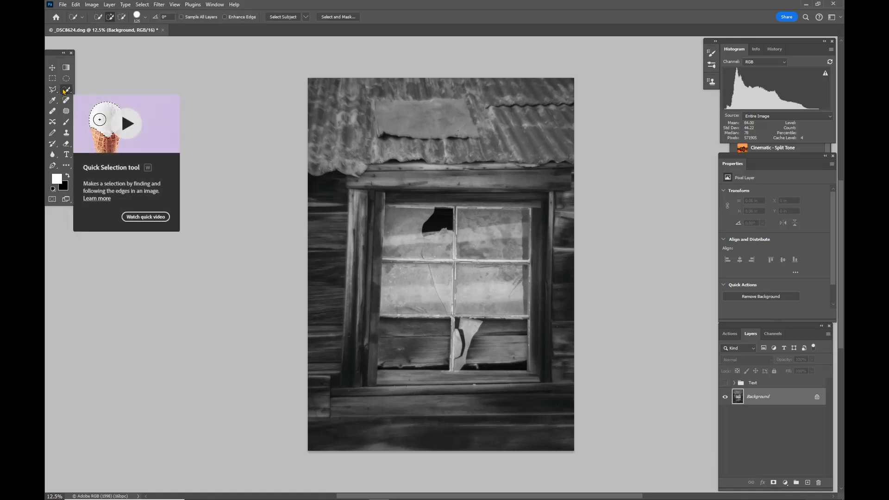
right_click(64, 91)
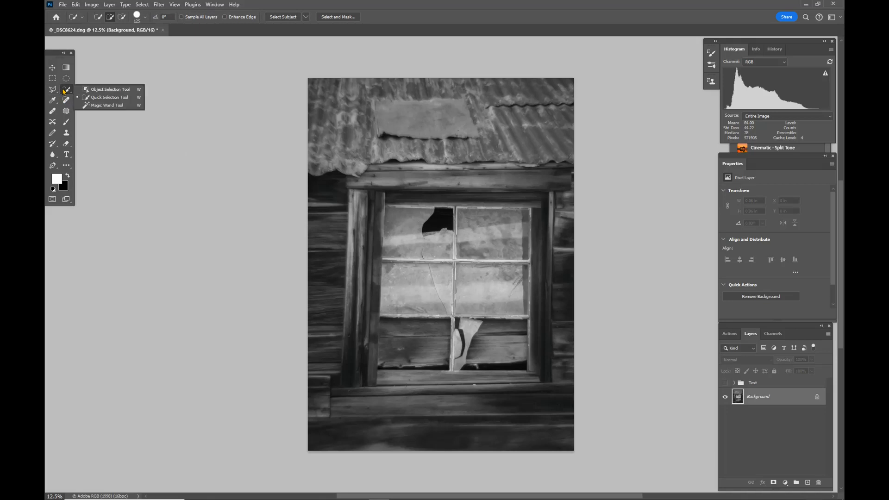
left_click(96, 100)
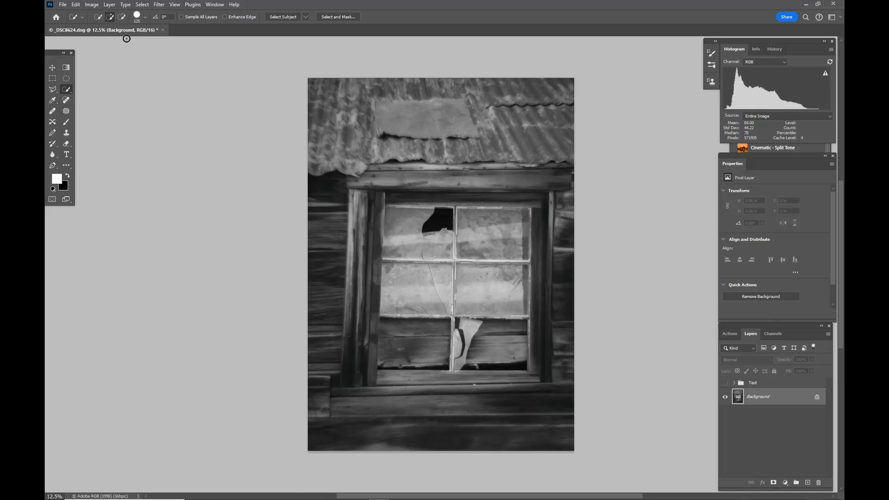
left_click(107, 17)
left_click(99, 19)
left_click(108, 18)
mouse_move(389, 195)
left_mouse_down()
mouse_move(382, 356)
mouse_move(456, 368)
mouse_move(508, 368)
mouse_move(520, 321)
mouse_move(517, 302)
mouse_move(499, 286)
mouse_move(500, 231)
mouse_move(497, 223)
mouse_move(409, 208)
mouse_move(529, 205)
mouse_move(520, 392)
mouse_move(529, 368)
mouse_move(508, 368)
left_mouse_up()
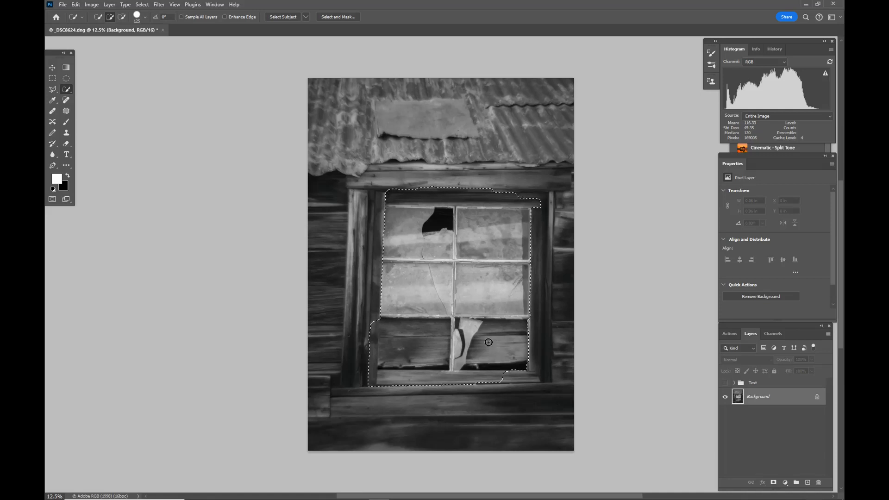
Preview the quick selection of the window in Select and Mask, leave without applying it, and deselect.
left_click(347, 18)
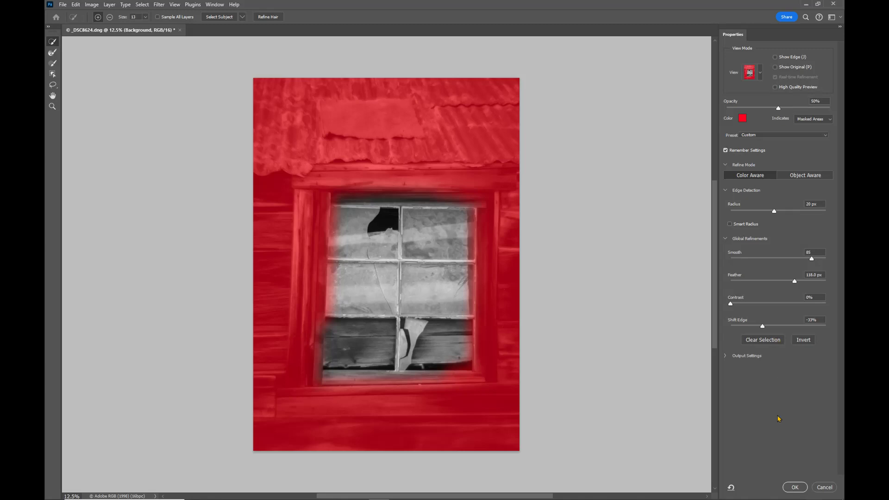
left_click(819, 488)
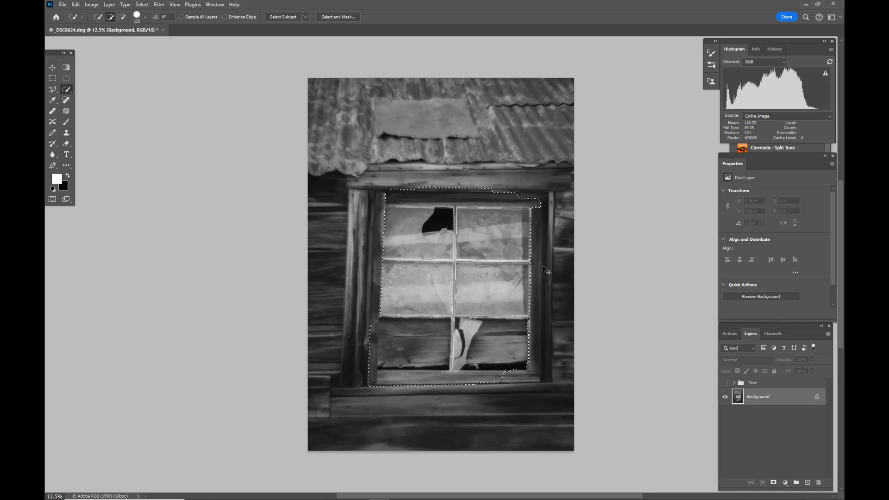
key("ctrl+d")
Outline the window inside its outer frame with the Polygonal Lasso tool, placing a point at each of the four corners.
left_click(57, 90)
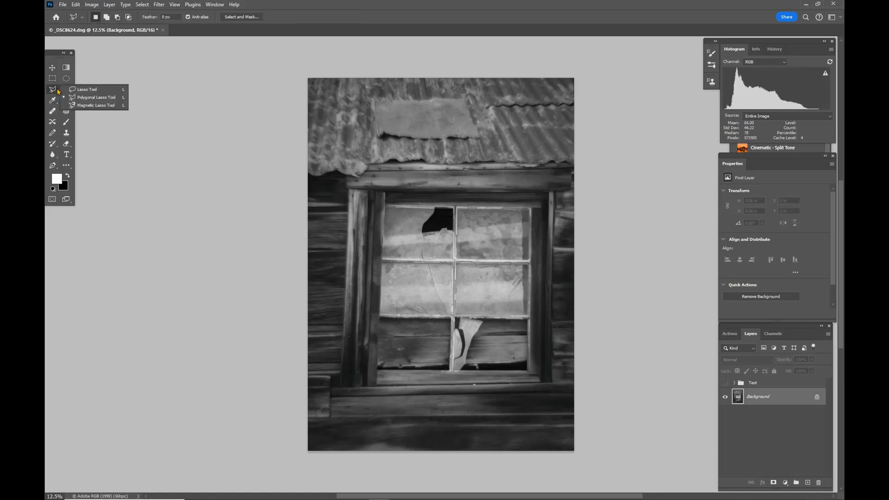
left_click(89, 97)
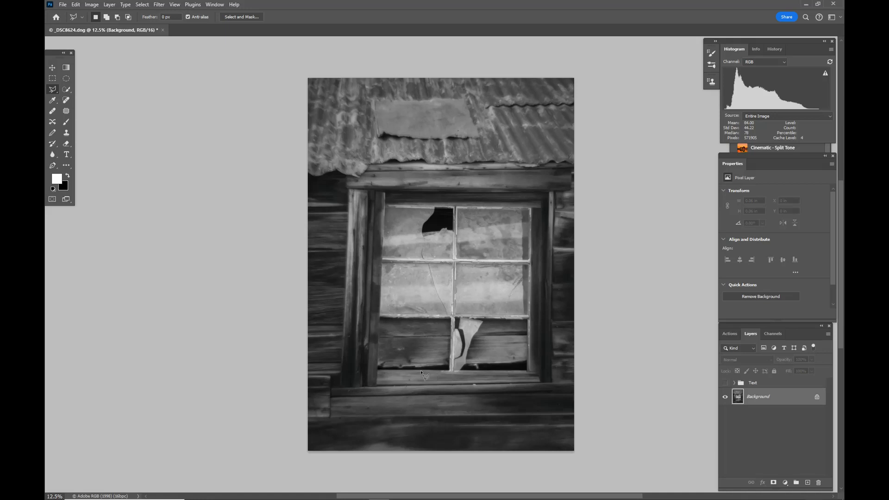
left_click(377, 190)
left_click(368, 386)
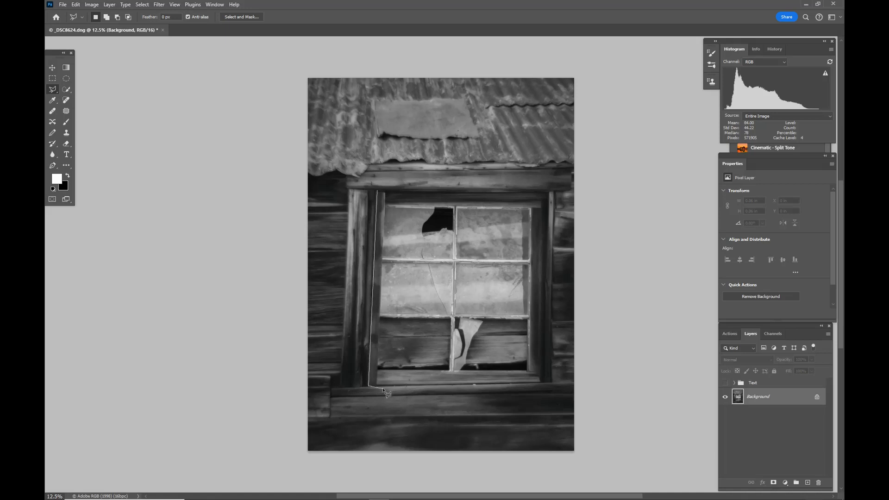
left_click(540, 383)
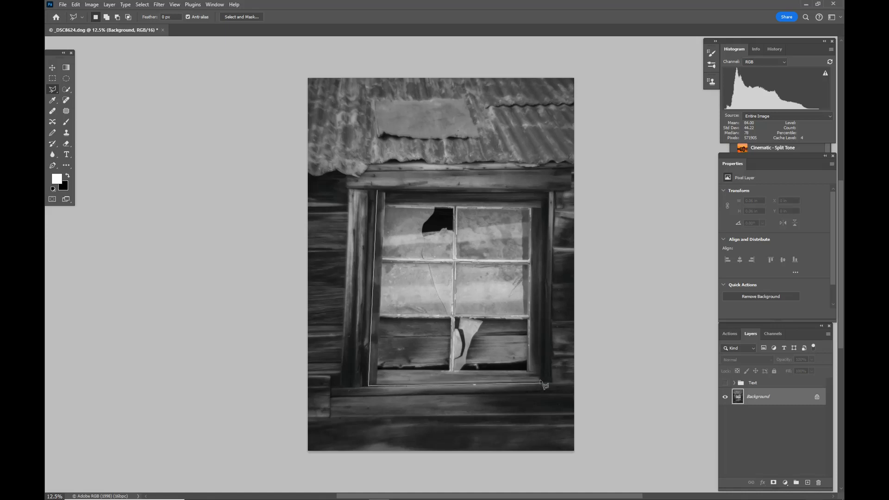
left_click(547, 191)
left_click(381, 198)
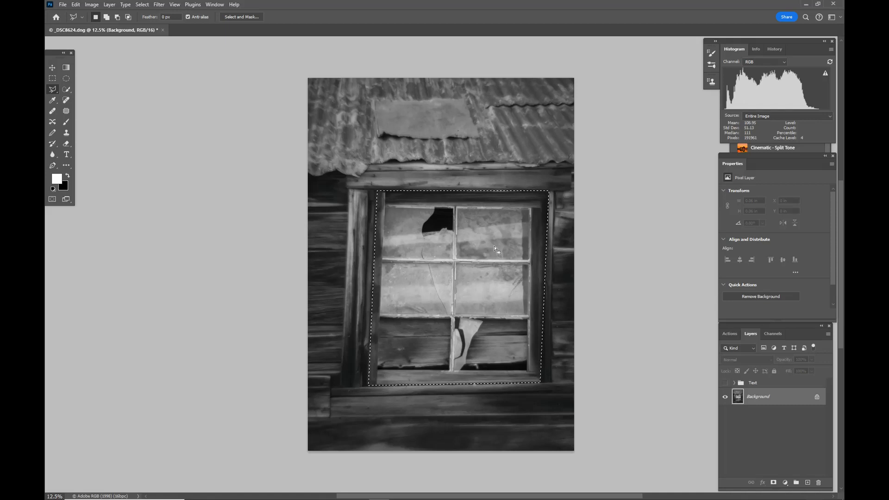
Refine and feather the window selection's edge in Select and Mask and apply it.
left_click(256, 17)
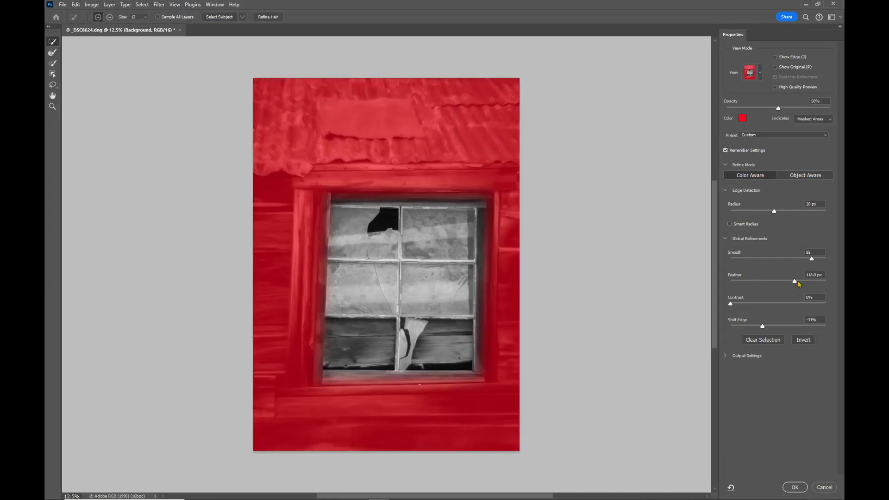
mouse_move(795, 281)
left_mouse_down()
mouse_move(758, 278)
mouse_move(795, 280)
left_mouse_up()
left_click(793, 486)
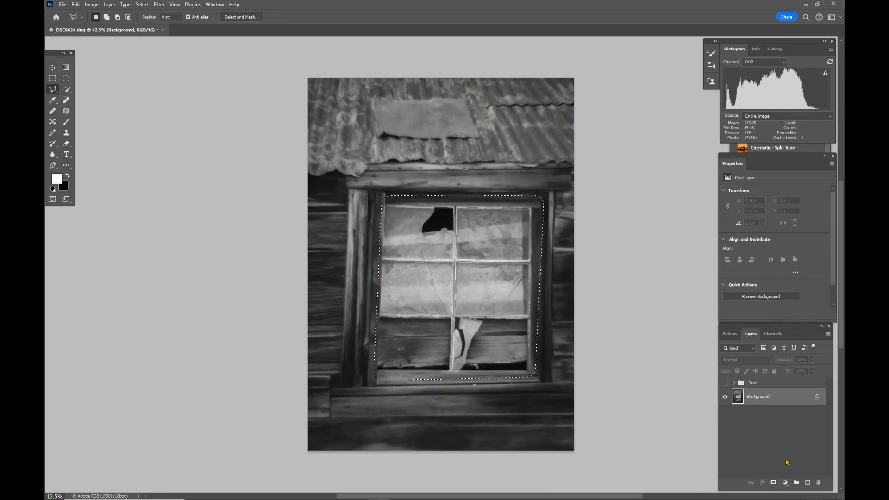
Add a Curves adjustment layer masked to the window selection and raise its midtones from input 111 to output 146.
left_click(785, 483)
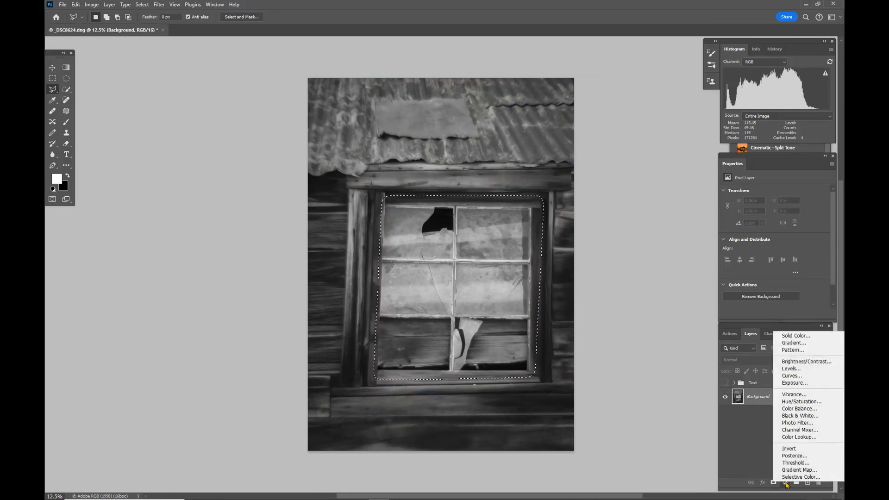
left_click(792, 375)
left_click(779, 251)
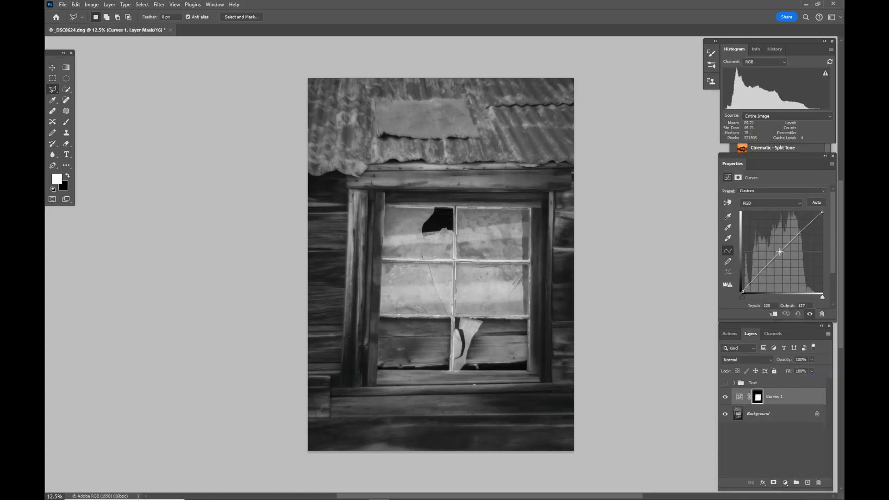
left_click_drag(780, 252, 777, 245)
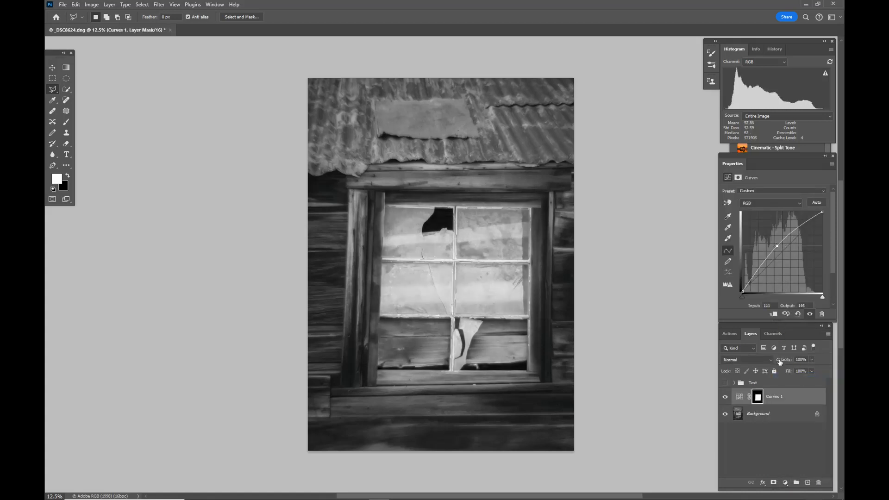
Compare the window with the Curves 1 adjustment on and off, and view its layer mask on its own.
left_click(723, 397)
left_click(723, 396)
left_click(723, 397)
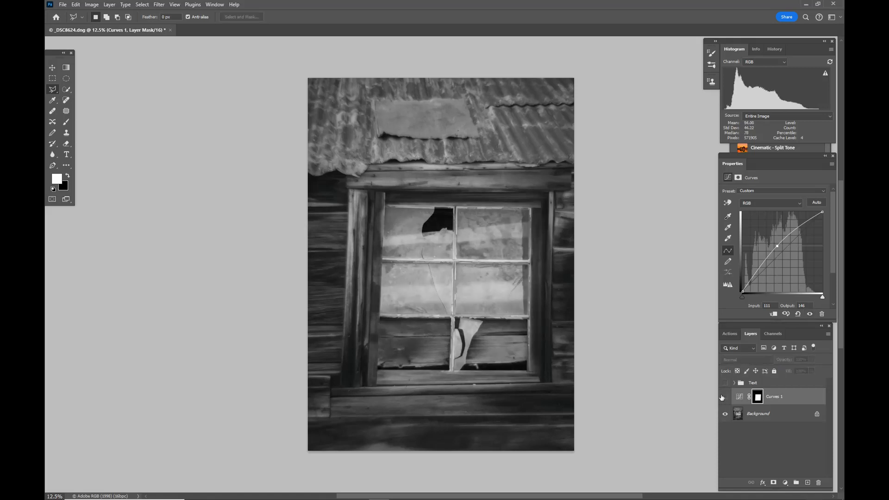
left_click(723, 397)
left_click(723, 397)
left_click(722, 397)
left_click(722, 397)
left_click(722, 397)
left_click(725, 397)
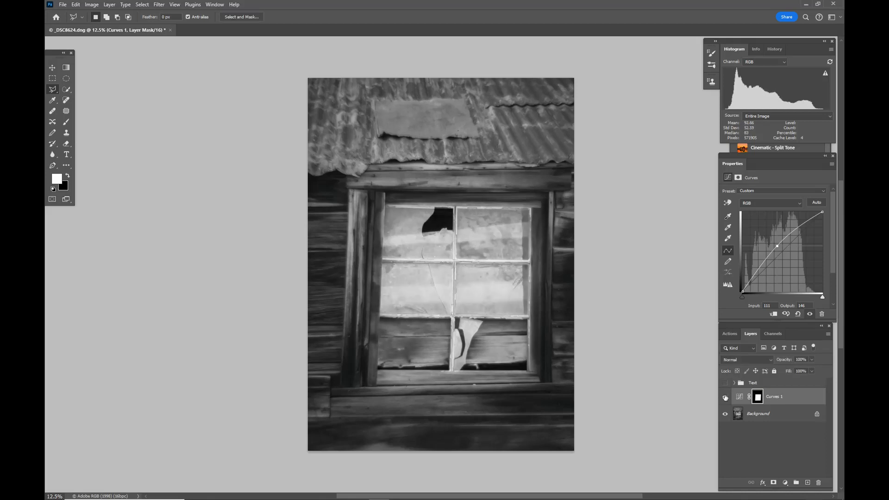
left_click(725, 397)
left_click(724, 397)
left_click(757, 397, "alt")
left_click(757, 397, "alt")
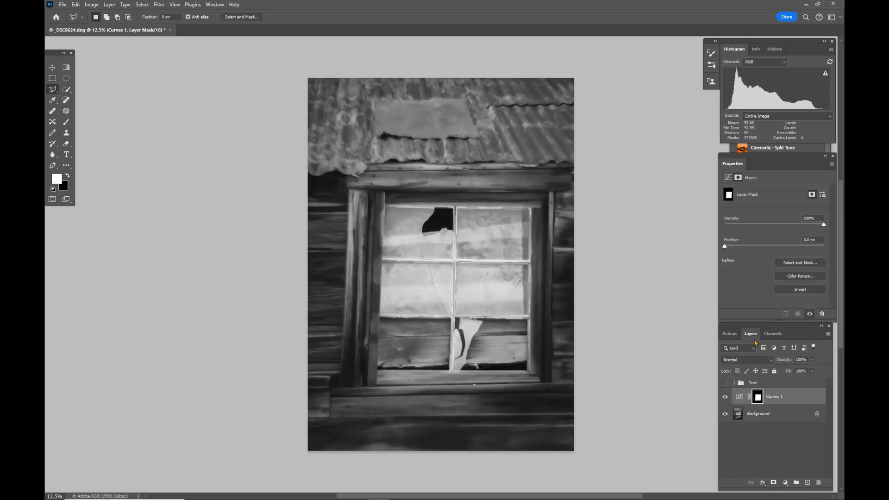
Add contrast to Curves 1 with a lowered shadow point and a highlight point at input 176, output 220.
left_click(739, 397)
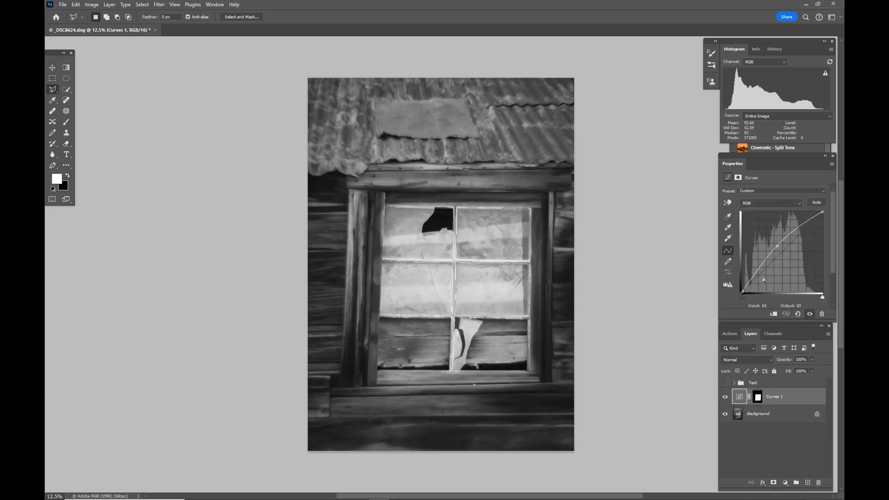
left_click(760, 275)
left_click(797, 225)
left_click_drag(797, 226, 797, 223)
Compare the image with and without the Curves 1 adjustment, and leave that layer hidden.
left_click(727, 396)
left_click(726, 396)
left_click(727, 396)
left_click(727, 396)
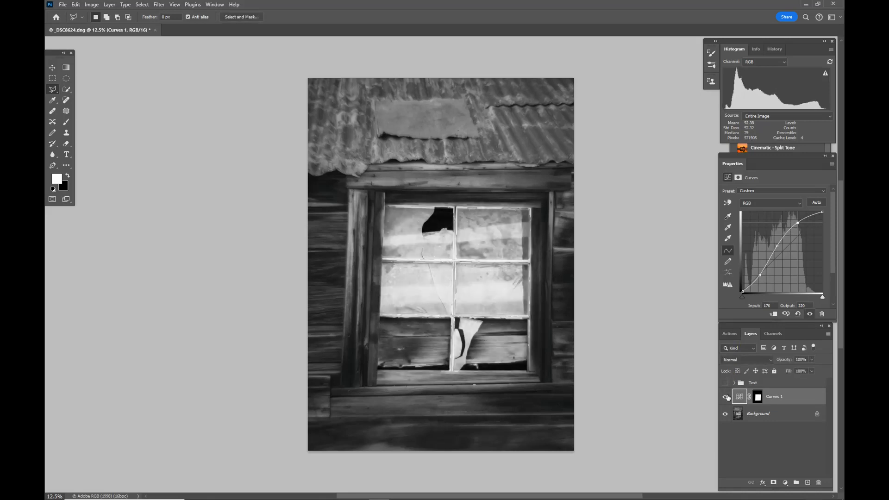
left_click(727, 397)
left_click(727, 397)
left_click(725, 399)
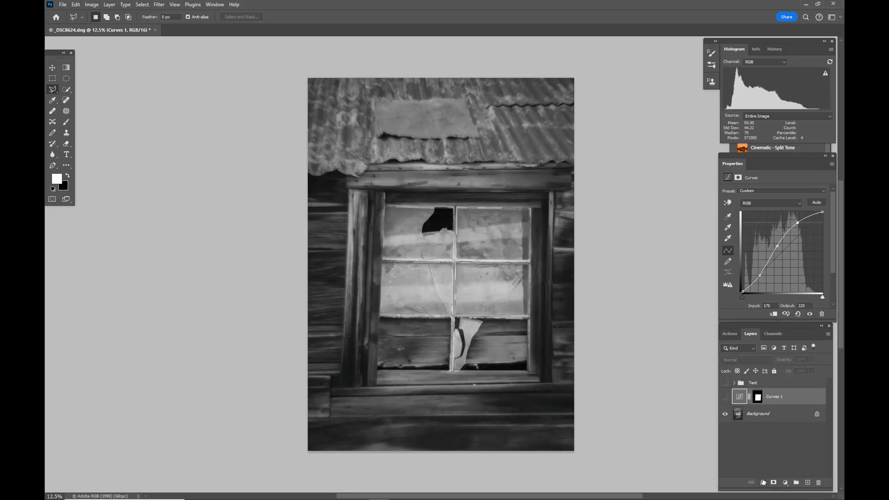
Add an unmasked Curves adjustment layer directly above the Background layer.
left_click(752, 413)
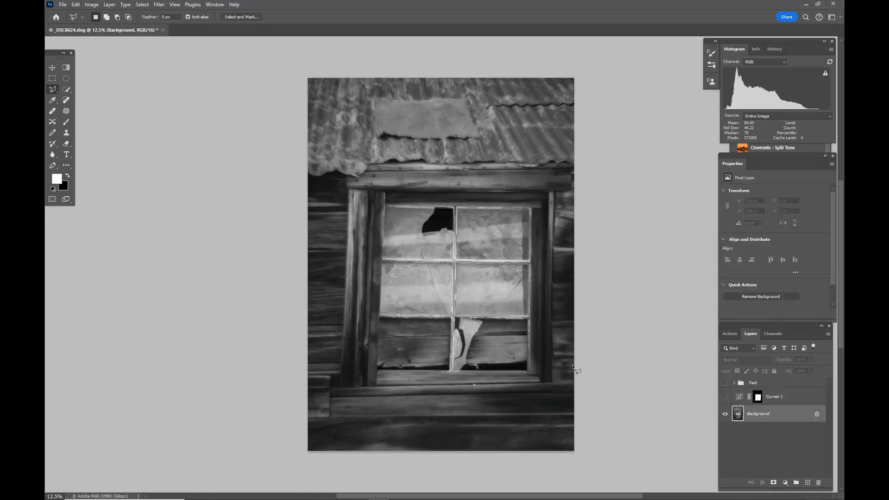
left_click(783, 482)
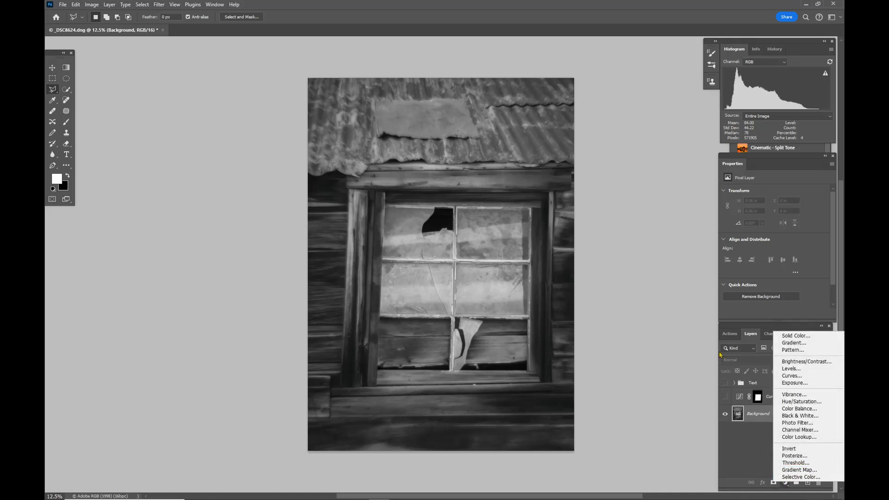
left_click(792, 376)
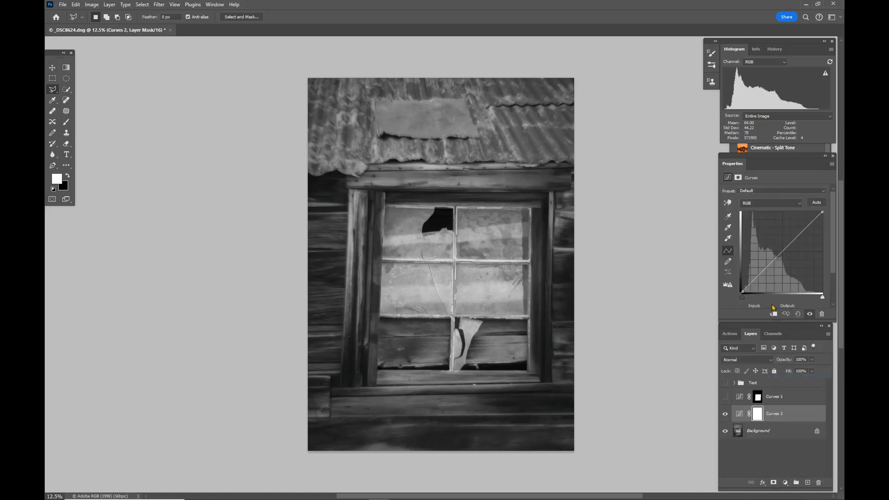
Shape Curves 2 into a contrast curve, lowering shadows from 55 to 41 and raising highlights from 204 to 230, with added upper and midtone points.
left_click(759, 277)
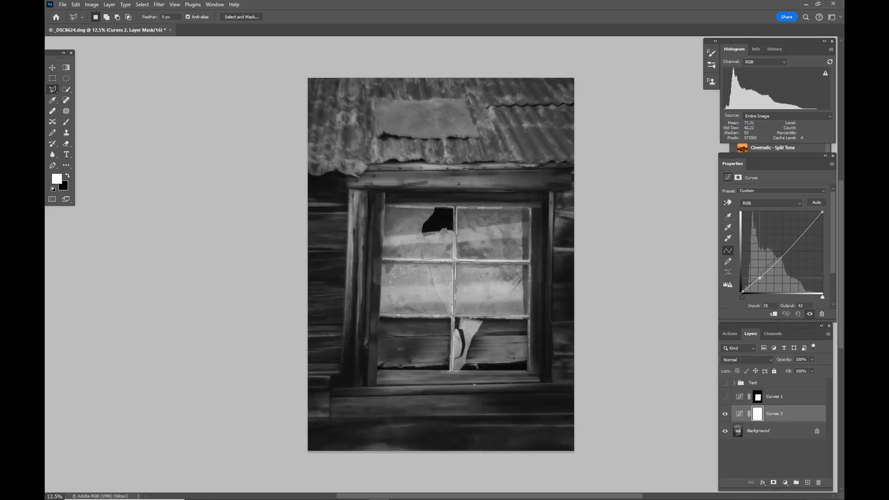
left_click(797, 237)
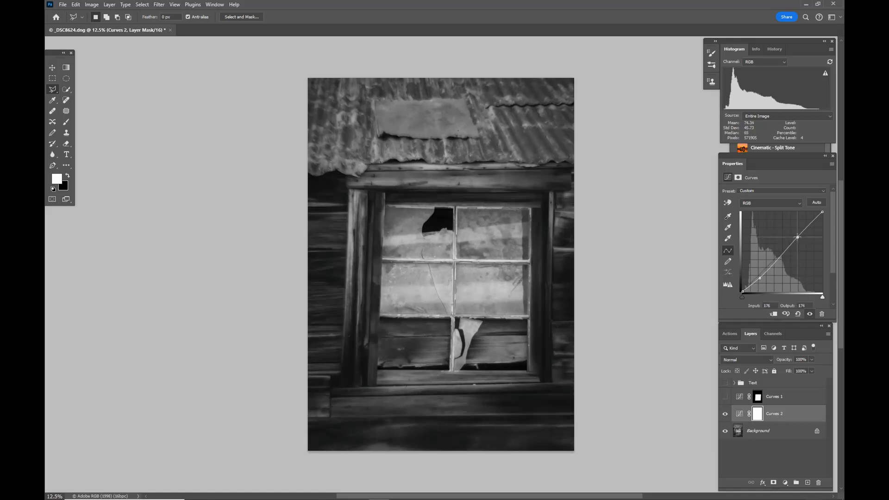
left_click_drag(797, 237, 797, 231)
left_click(806, 219)
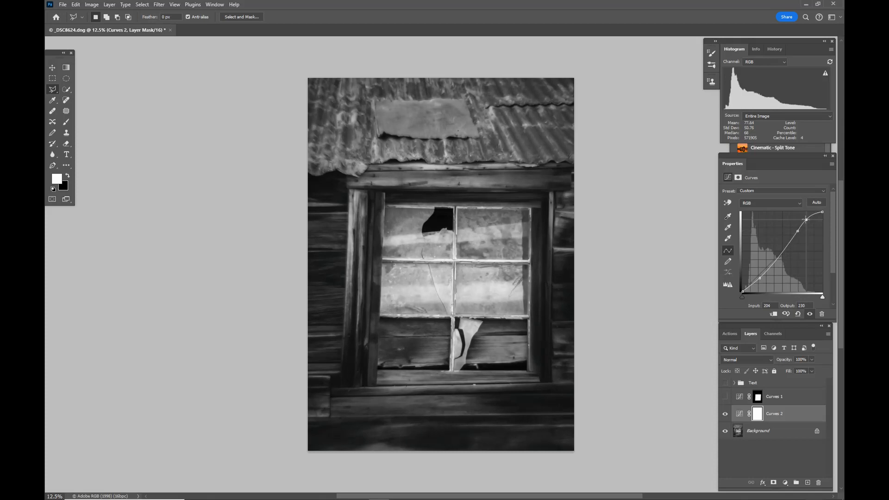
left_click(779, 257)
left_click_drag(780, 257, 780, 254)
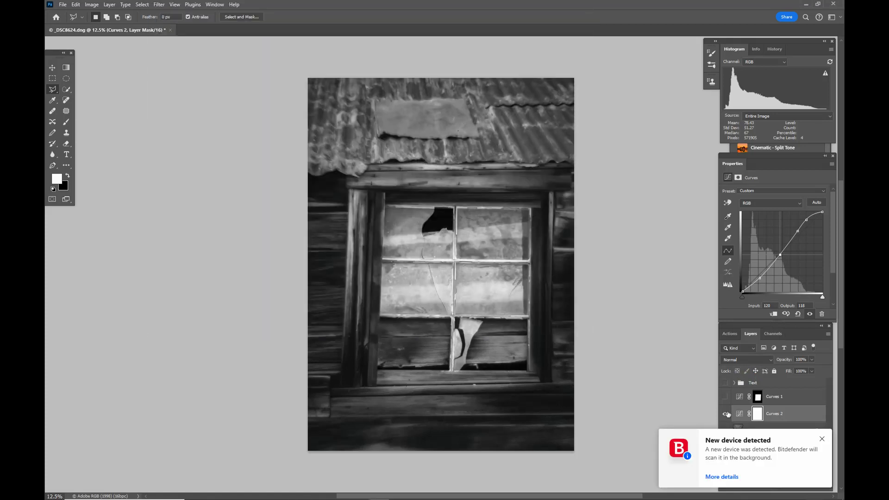
Compare the whole image with Curves 2 on and off, and view its layer mask on its own.
left_click(822, 438)
left_click(725, 414)
left_click(724, 414)
left_click(725, 414)
left_click(725, 414)
left_click(725, 414)
left_click(725, 414)
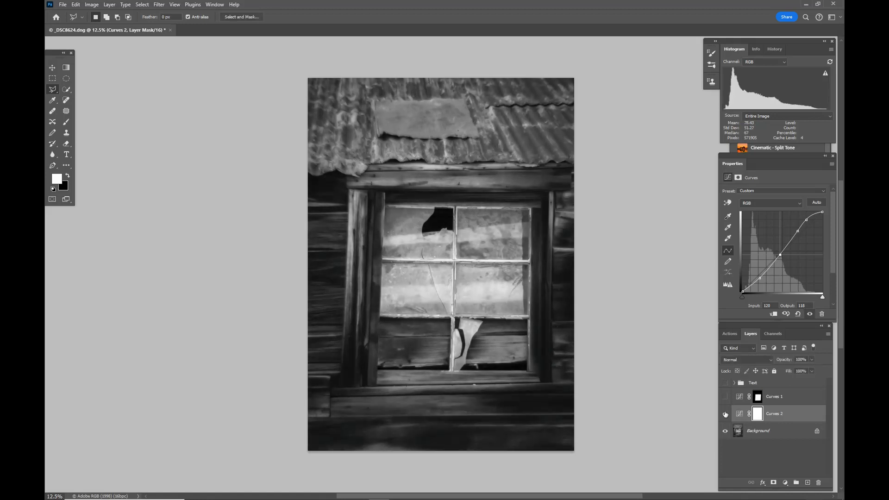
left_click(725, 414)
left_click(725, 414)
left_click(725, 414)
left_click(727, 414)
left_click(757, 414, "alt")
left_click(757, 413, "alt")
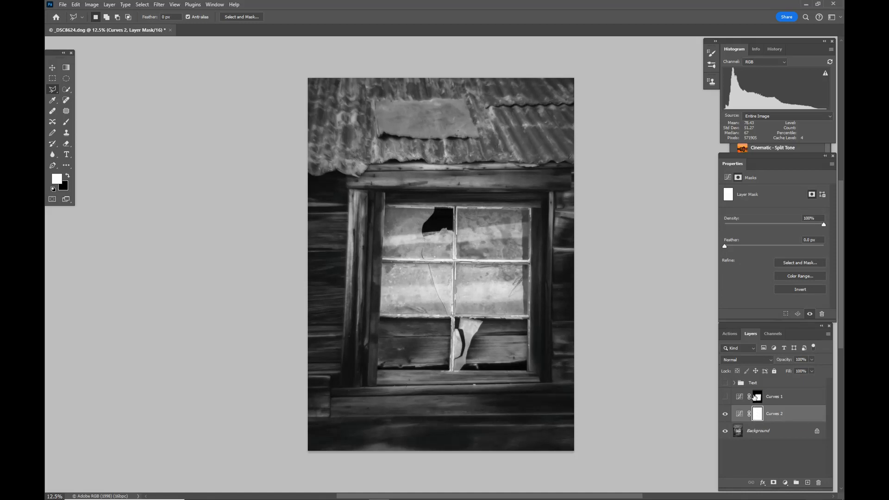
View the Curves 1 layer mask on its own, and compare the photo with the Curves 2 adjustment off and on.
left_click(755, 397, "alt")
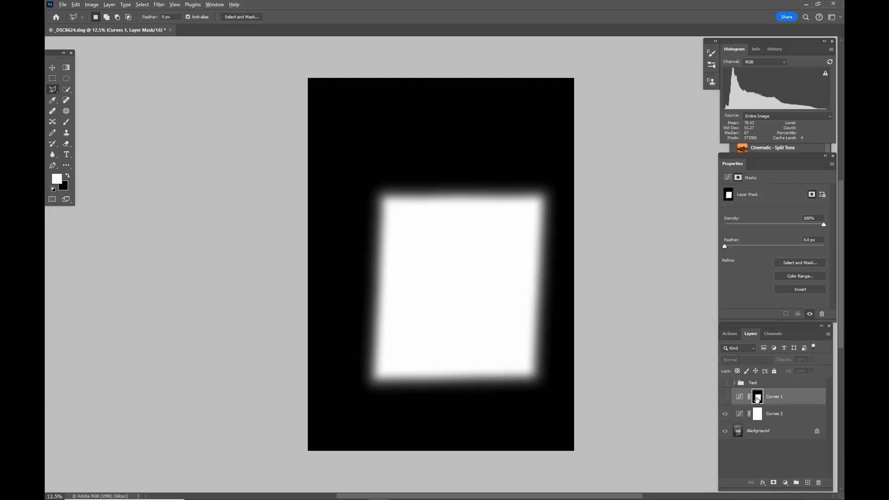
left_click(757, 399, "alt")
left_click(757, 423)
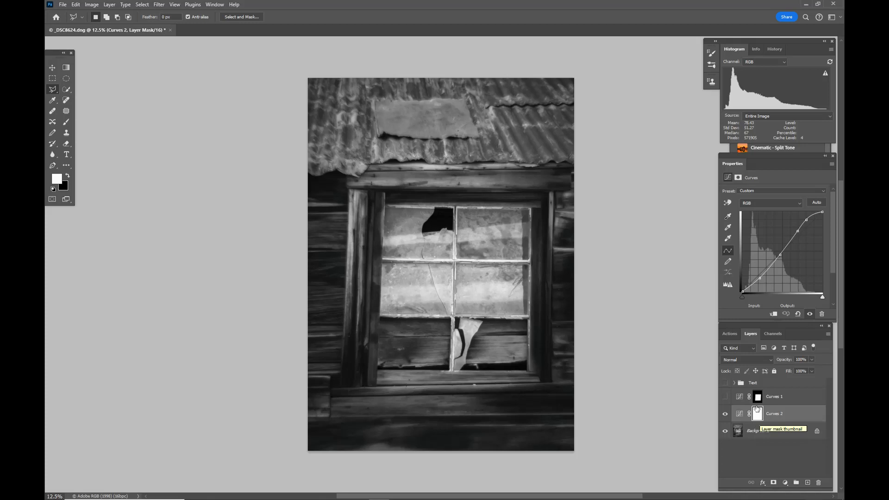
left_click(758, 413)
left_click(724, 415)
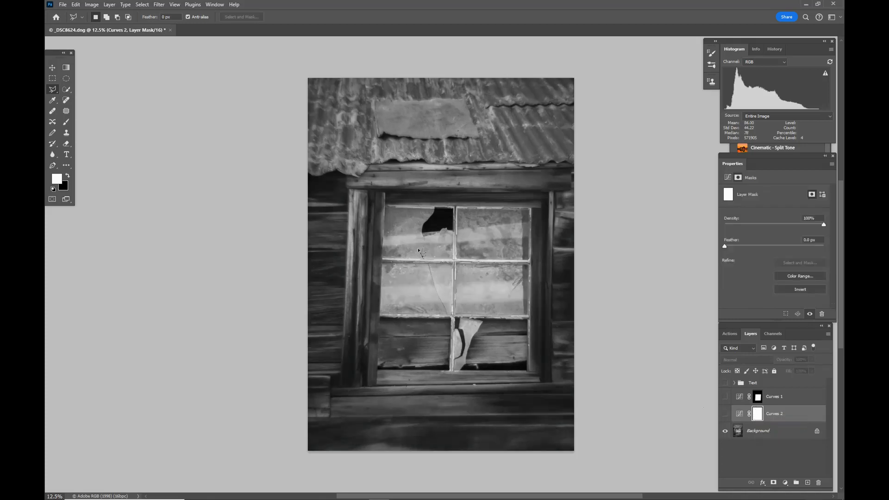
left_click(725, 414)
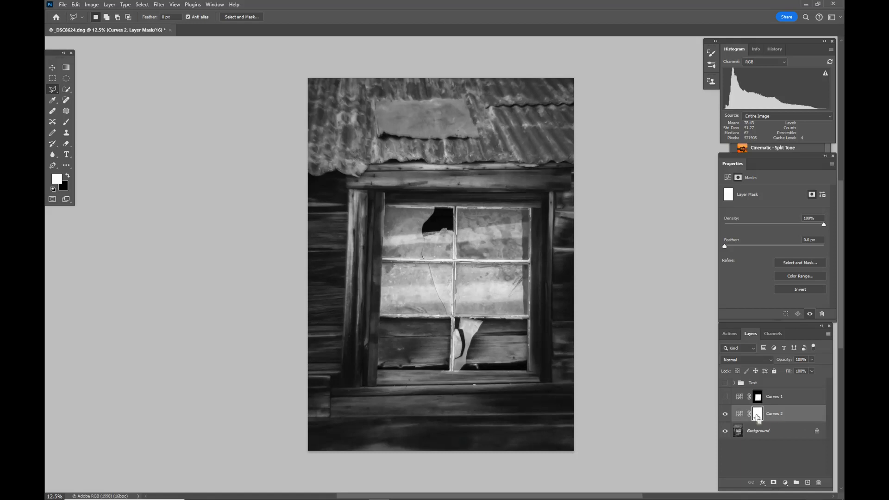
Invert the Curves 2 layer mask to black and brush white over the window panes at 70% and 100% opacity.
key("ctrl+i")
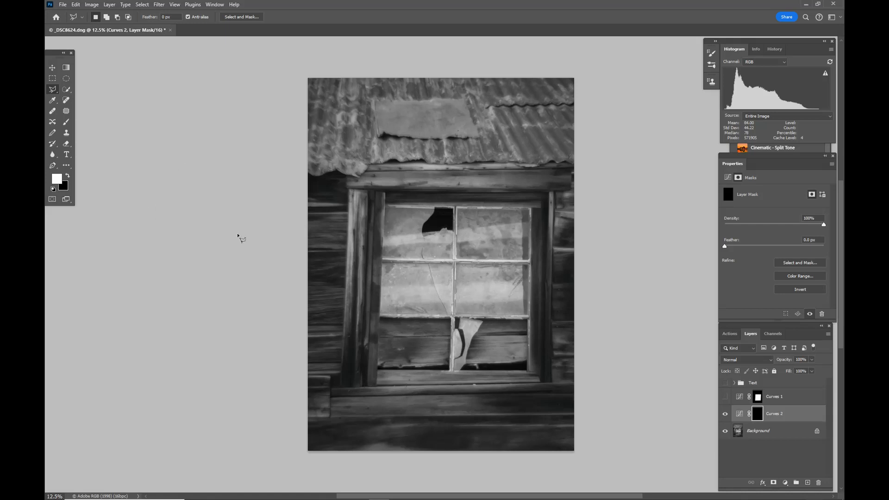
key("b")
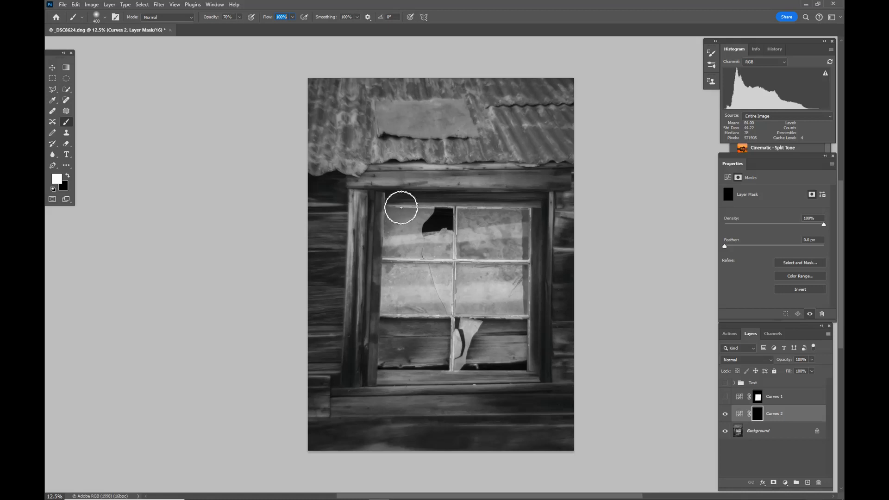
left_click_drag(401, 207, 393, 337)
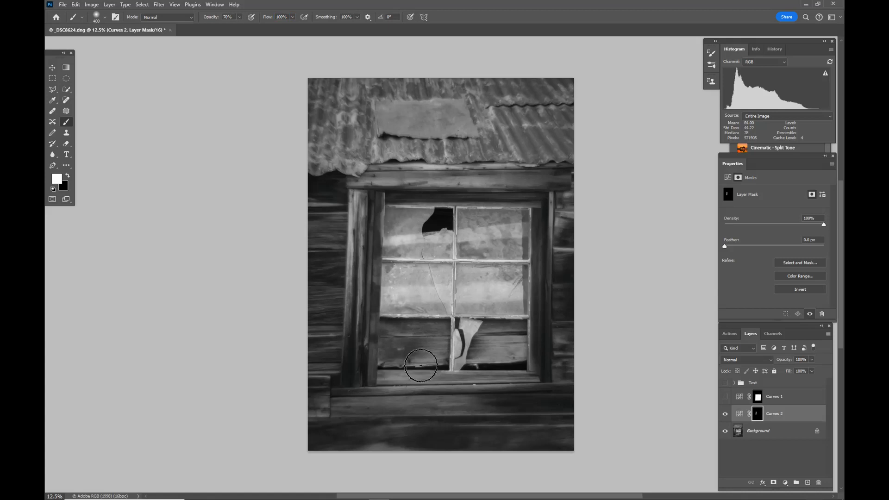
mouse_move(520, 229)
left_mouse_down()
mouse_move(448, 268)
mouse_move(497, 357)
left_mouse_up()
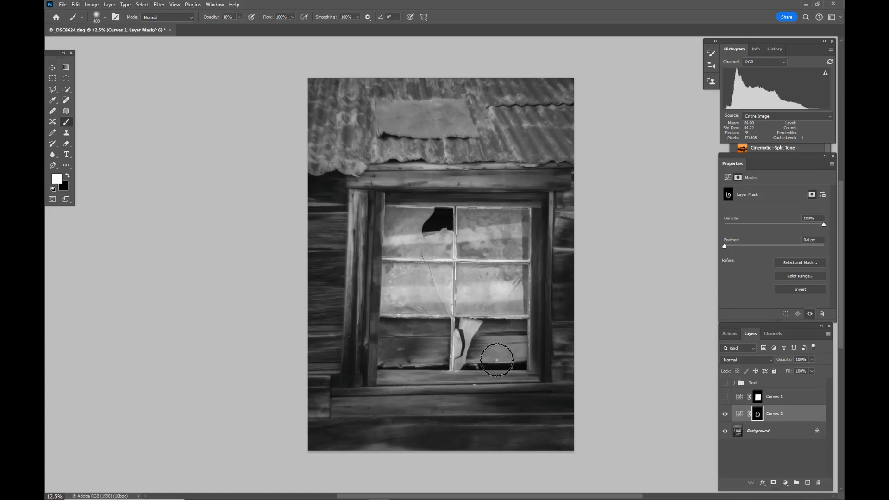
key("0")
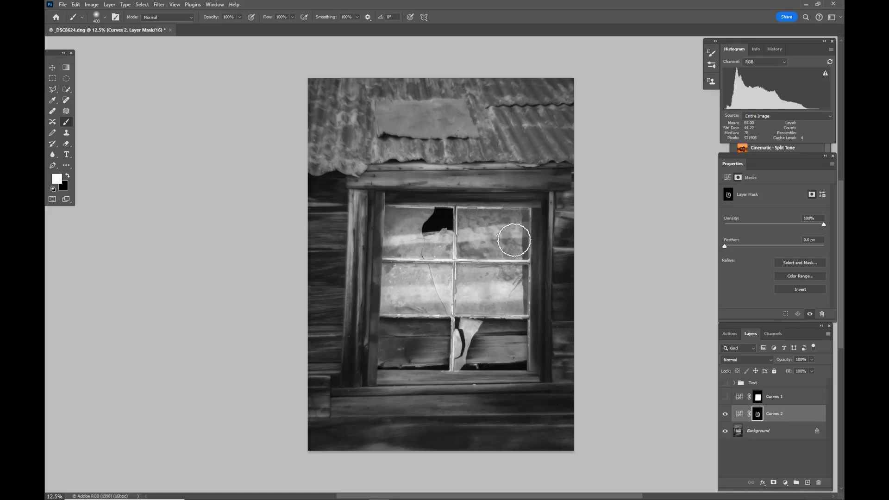
mouse_move(523, 220)
left_mouse_down()
mouse_move(421, 208)
mouse_move(404, 266)
mouse_move(435, 345)
mouse_move(465, 242)
mouse_move(485, 293)
left_mouse_up()
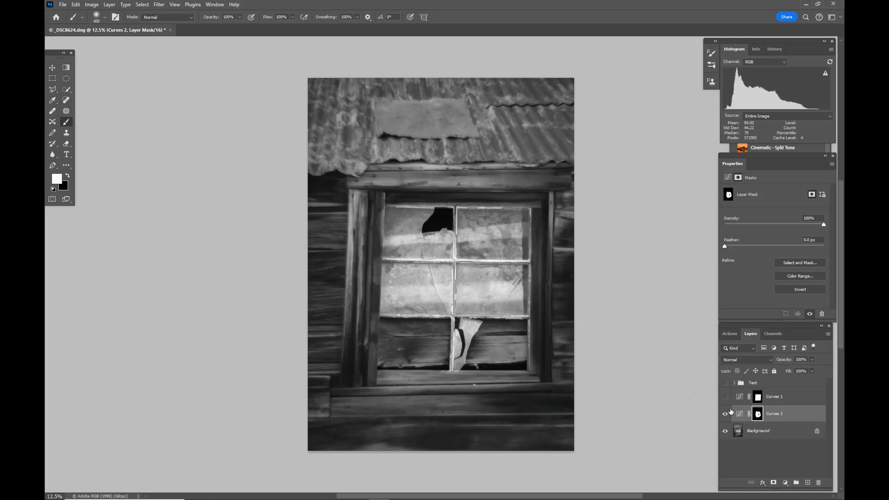
Compare the window panes with the brushed Curves 2 adjustment hidden and shown.
left_click(725, 414)
left_click(725, 414)
left_click(725, 414)
left_click(725, 413)
Display the Curves 2 mask on its own and paint white over the black gap inside the window area.
left_click(758, 413, "alt")
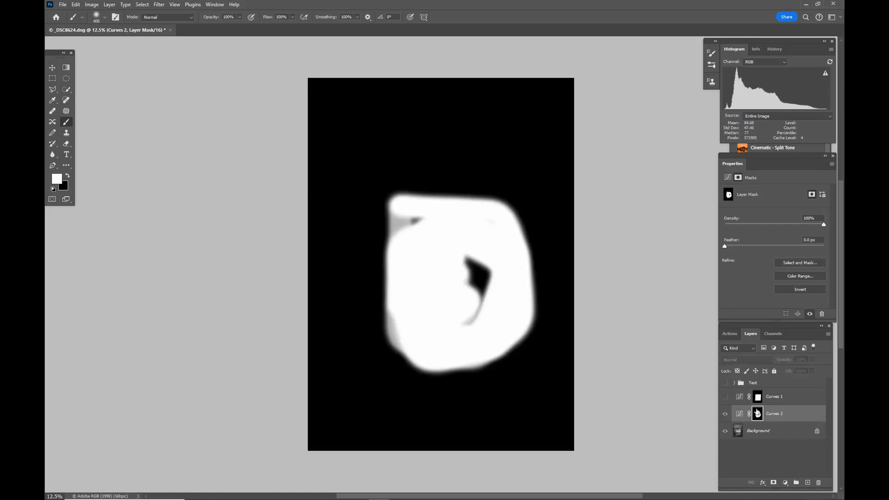
mouse_move(476, 308)
left_mouse_down()
mouse_move(478, 258)
mouse_move(471, 322)
mouse_move(485, 240)
mouse_move(451, 226)
mouse_move(414, 229)
mouse_move(418, 269)
left_mouse_up()
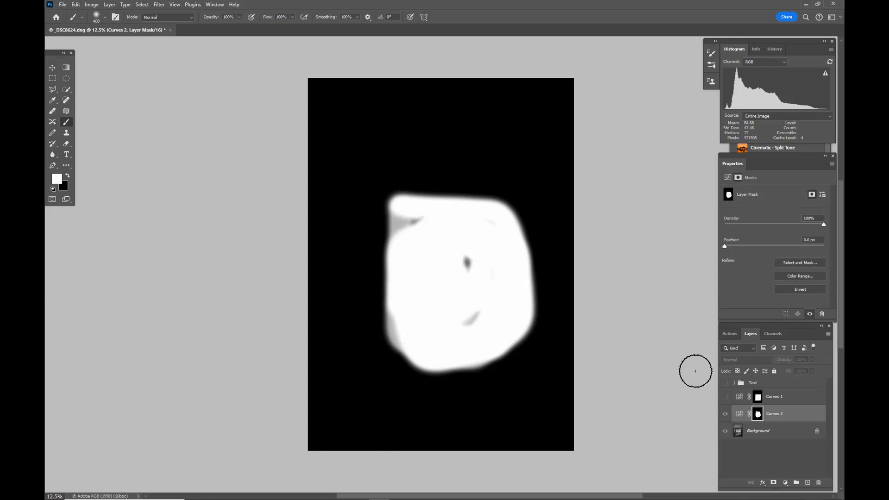
left_click(726, 416)
Compare the photo repeatedly with and without the touched-up Curves 2 adjustment, leaving that layer visible.
left_click(723, 416)
left_click(725, 414)
left_click(725, 415)
left_click(726, 414)
left_click(726, 414)
left_click(725, 413)
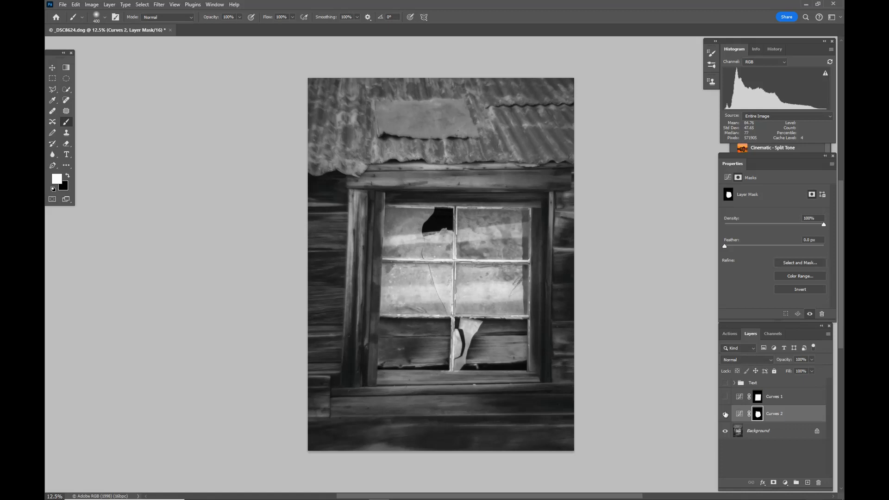
left_click(725, 413)
left_click(726, 414)
left_click(725, 416)
left_click(723, 416)
left_click(726, 414)
left_click(726, 412)
left_click(725, 412)
left_click(725, 413)
left_click(725, 414)
left_click(726, 414)
left_click(725, 415)
left_click(725, 414)
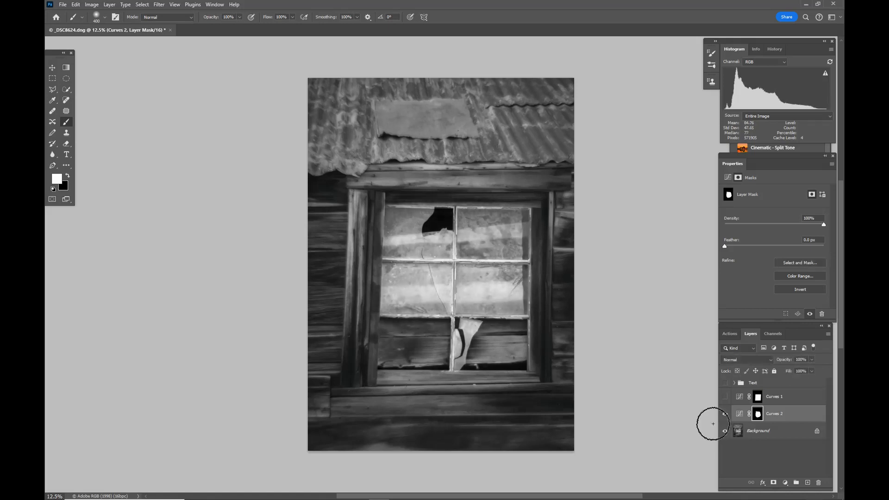